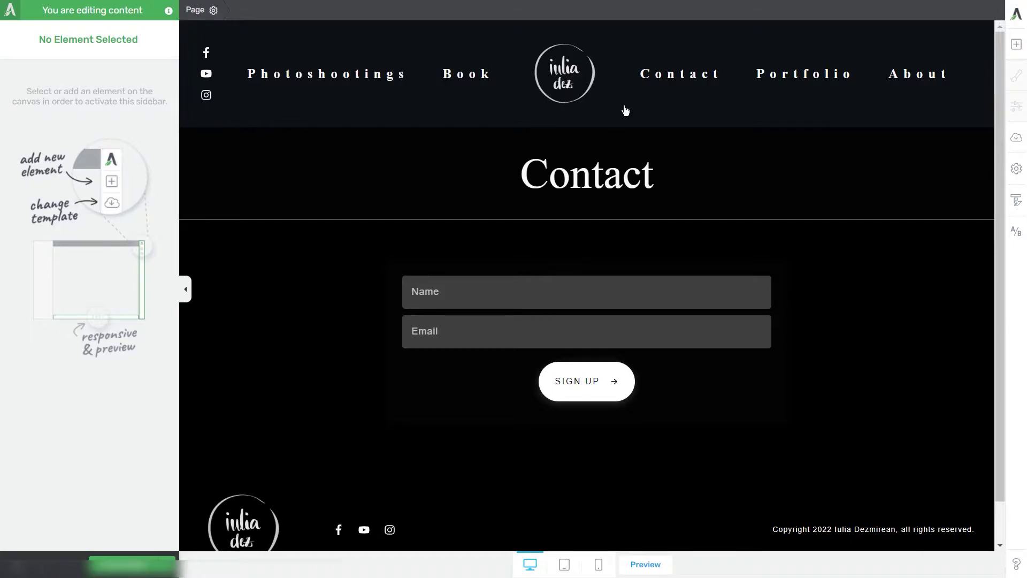
Open the Contact page's template and drop an Icon element, found by searching 'ico', under the header's social icons
click(1019, 204)
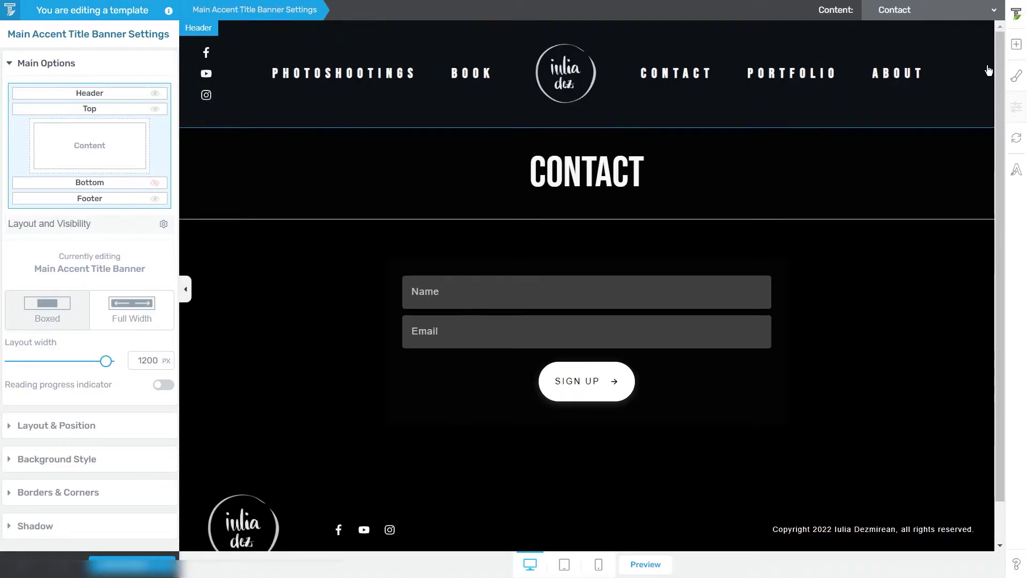
click(1017, 45)
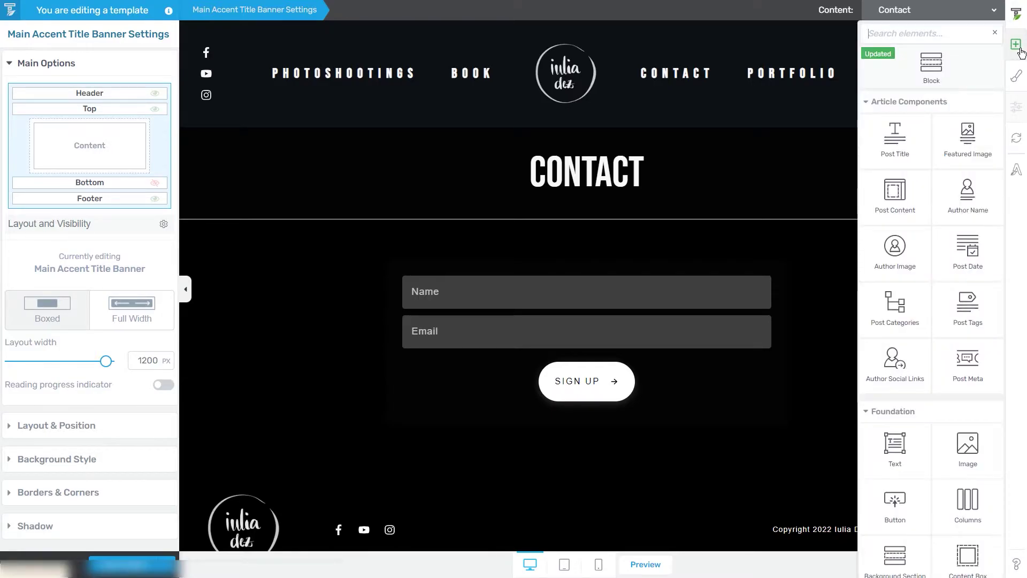
text(ico)
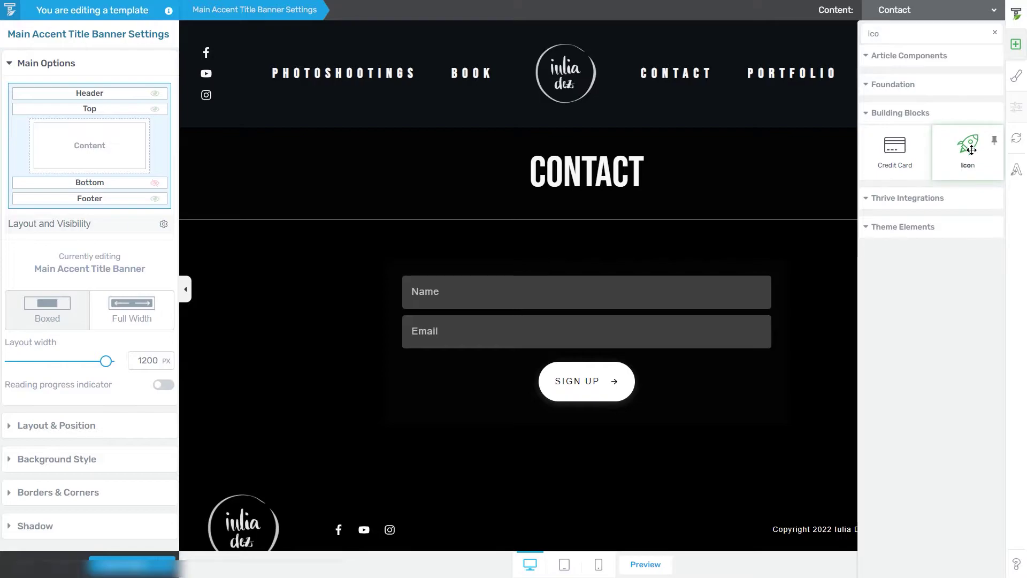
drag(972, 150, 204, 100)
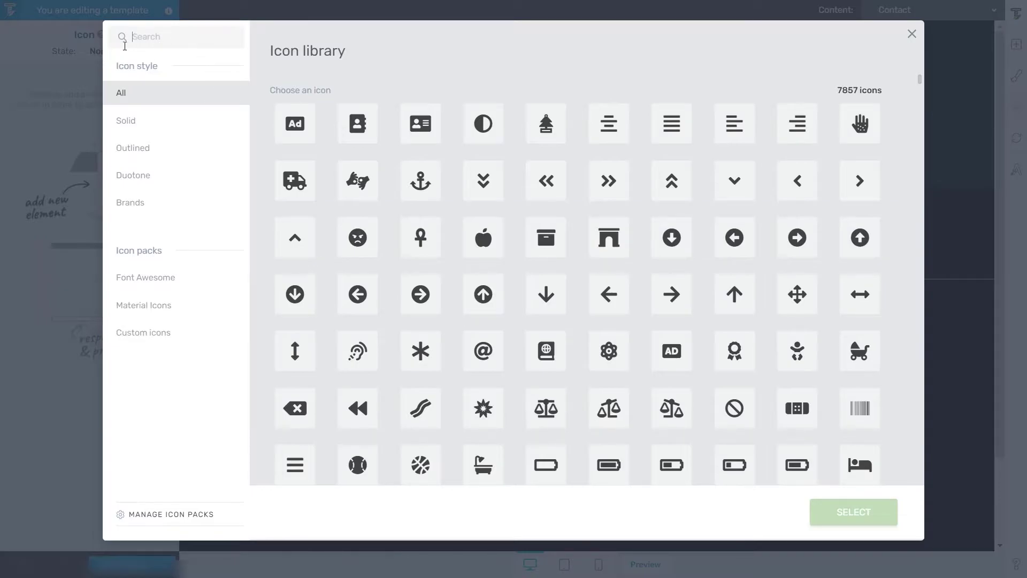
Search the icon library for 'whats' and pick the first WhatsApp icon
text(w)
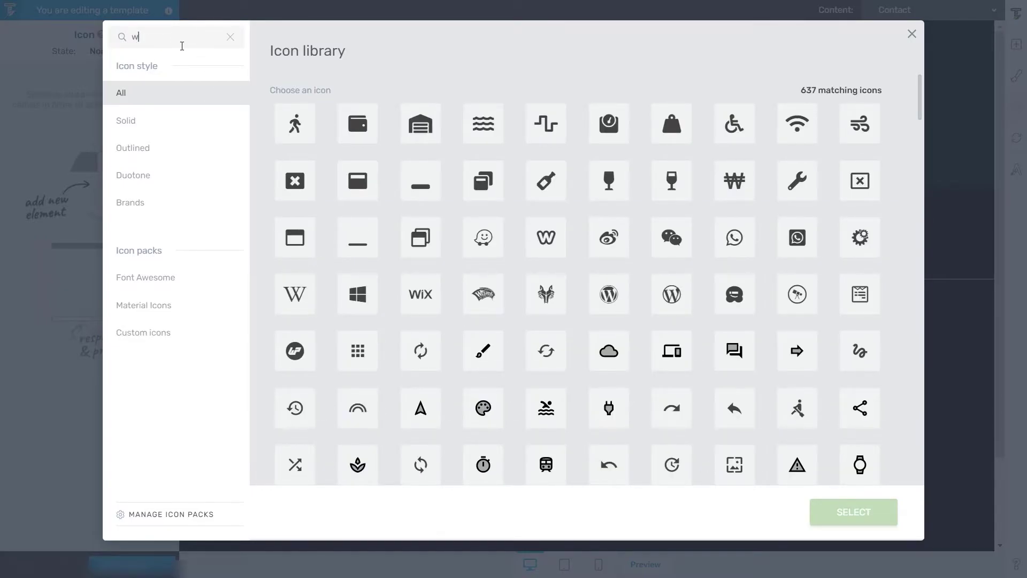
text(hats)
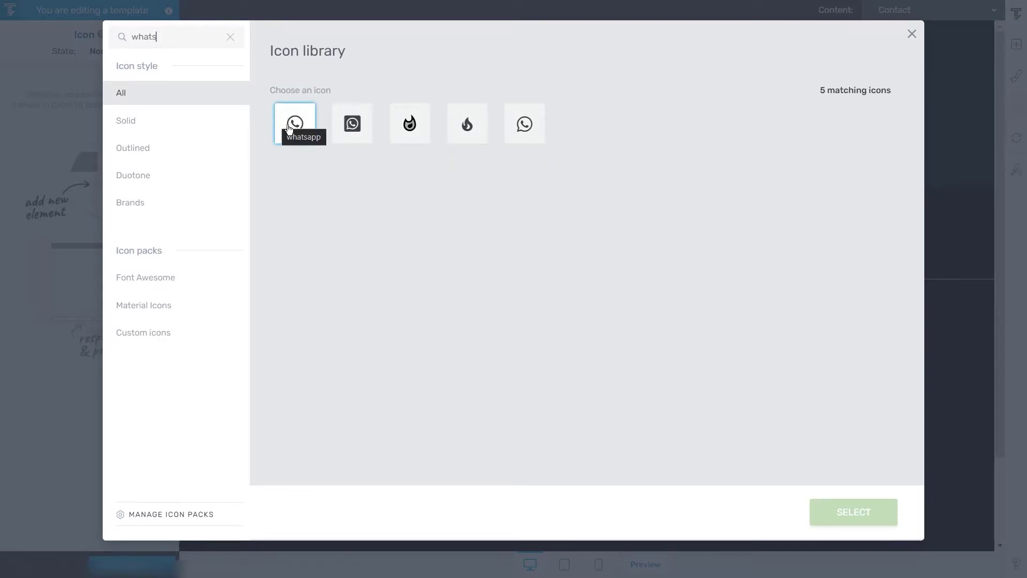
click(306, 130)
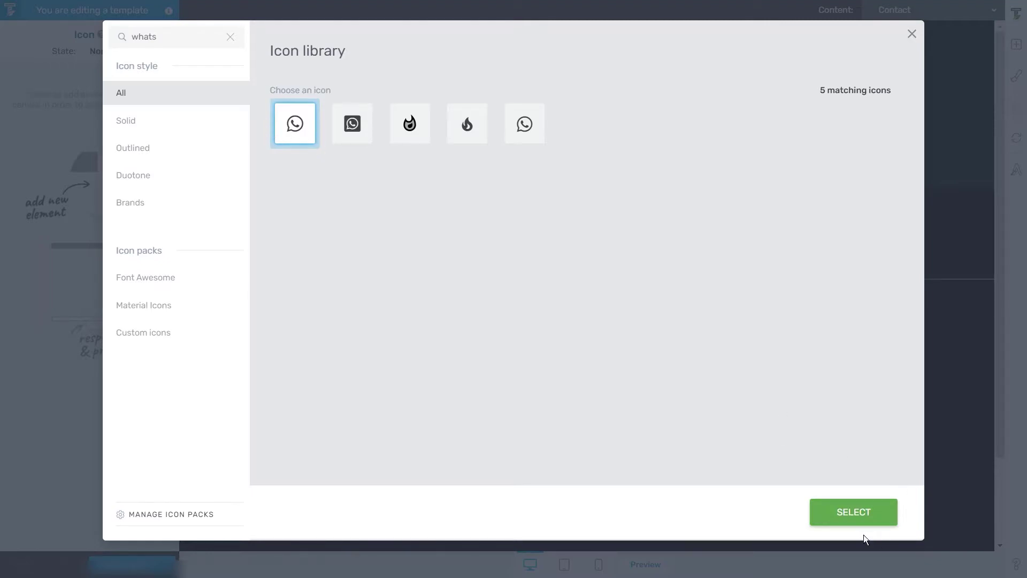
click(855, 512)
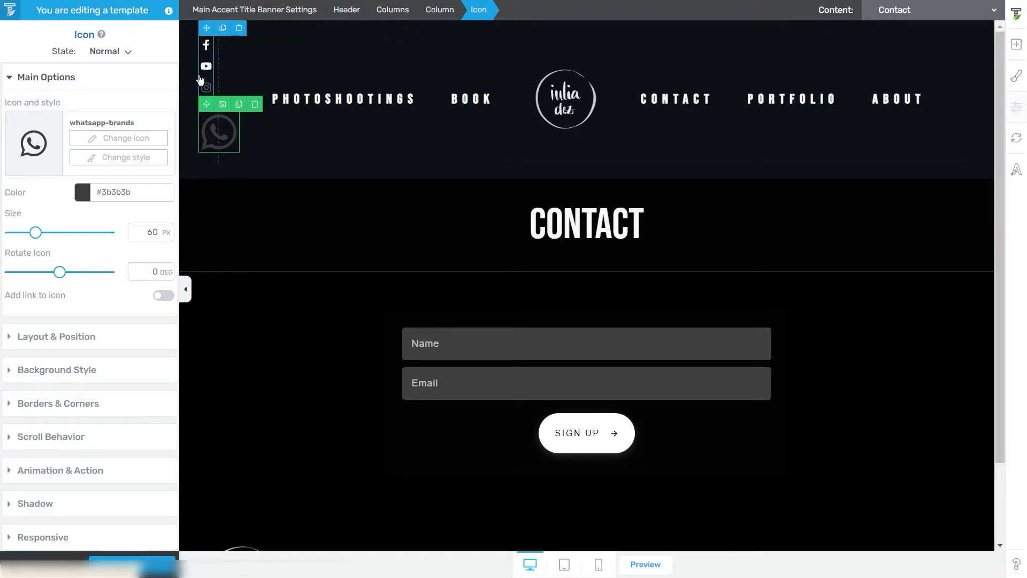
Make the WhatsApp icon white (#ffffff) and shrink it to 18 px
click(82, 191)
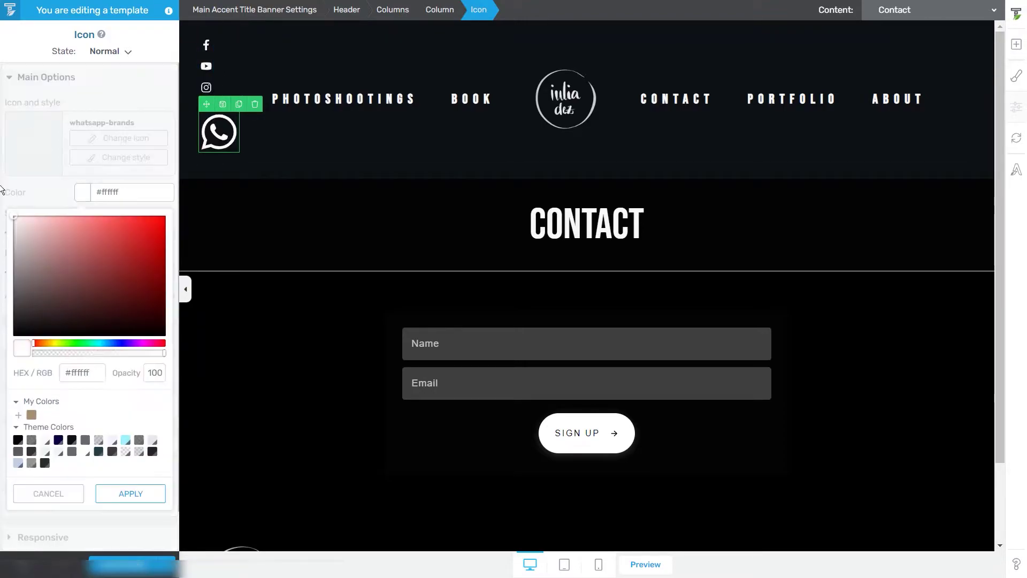
click(125, 493)
click(59, 230)
Reduce the icon's top margin to about zero so it sits tightly under Instagram, then reselect it
click(80, 331)
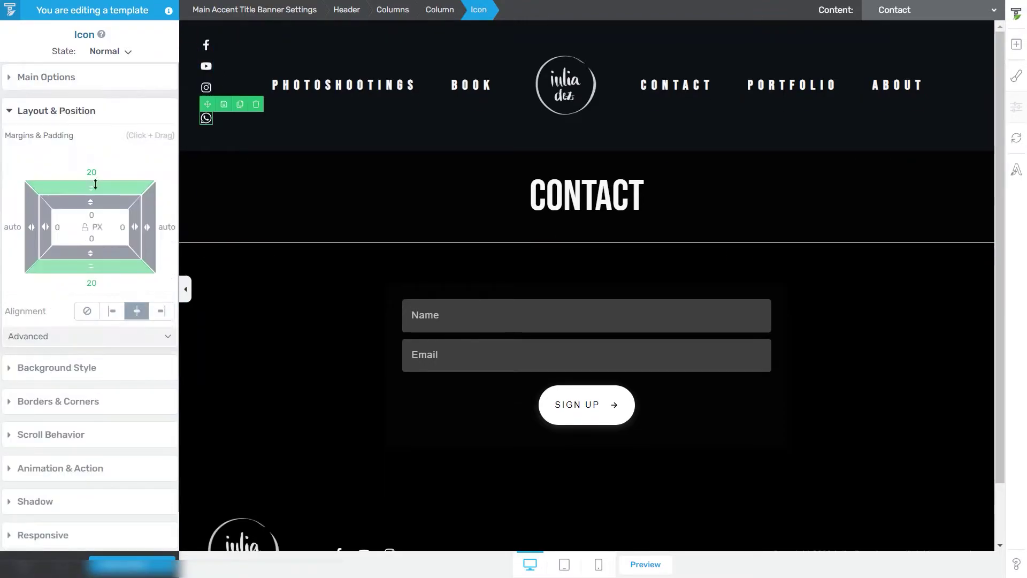
drag(96, 186, 97, 161)
click(321, 332)
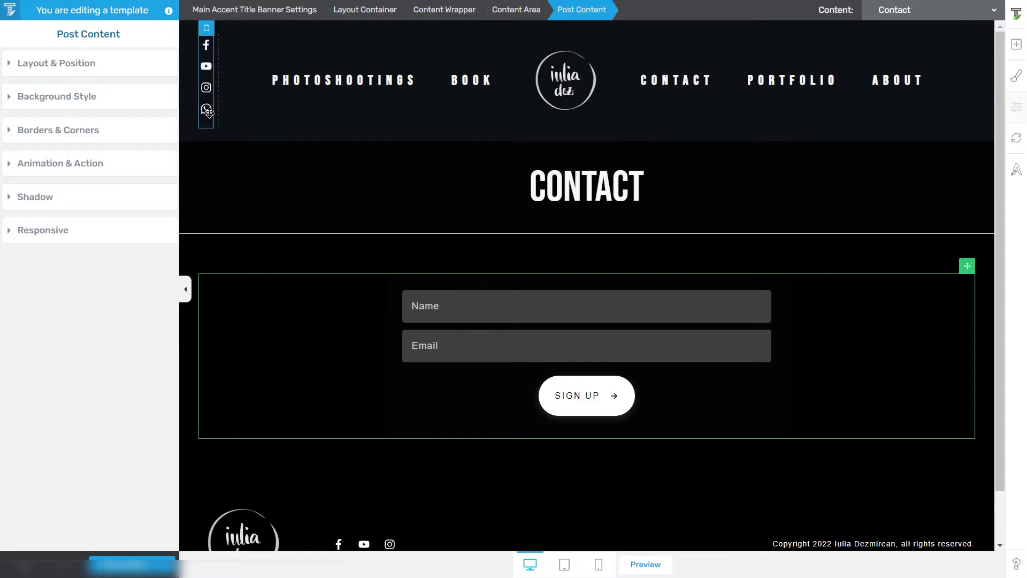
mouse_move(205, 110)
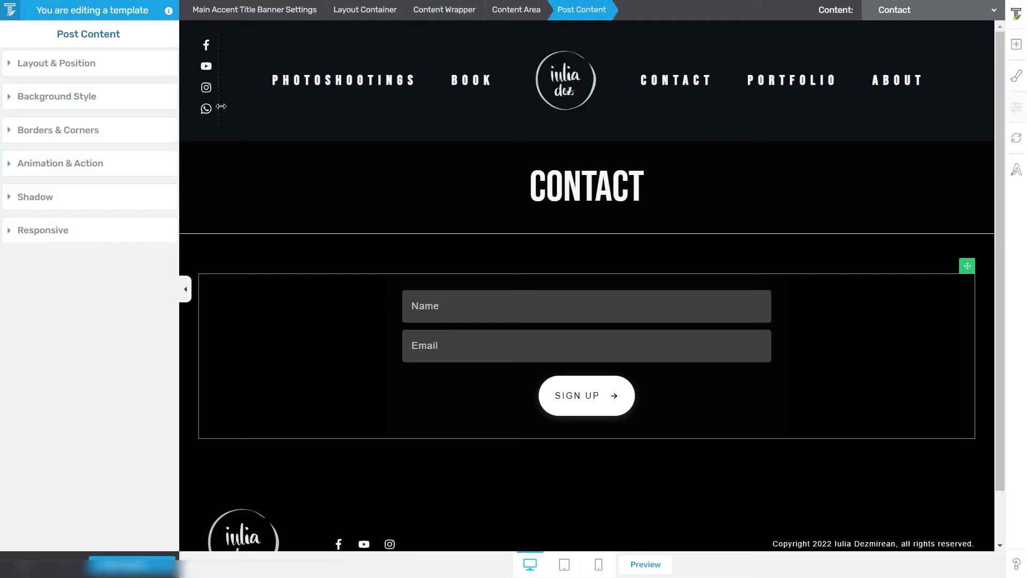
click(206, 111)
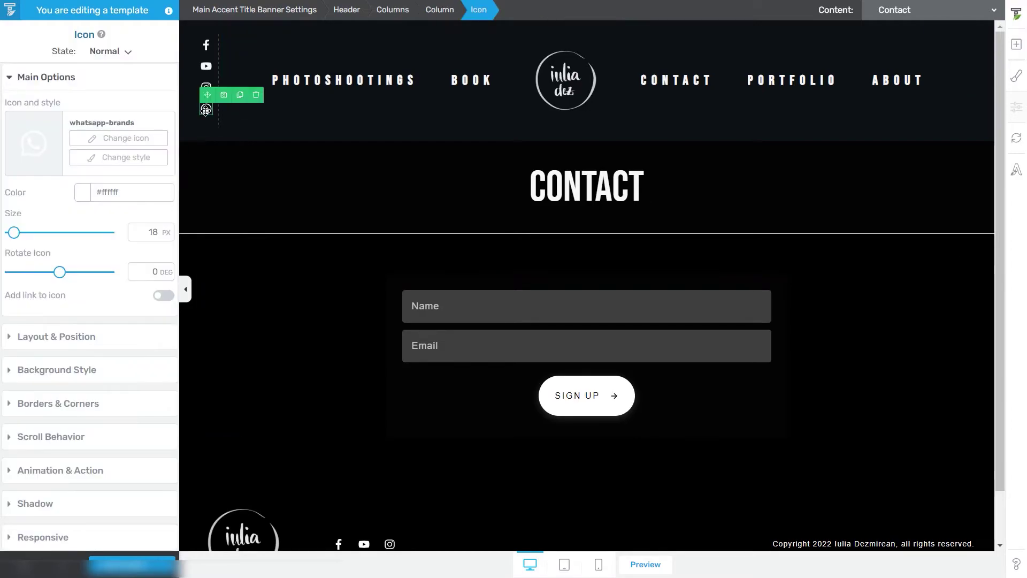
click(64, 77)
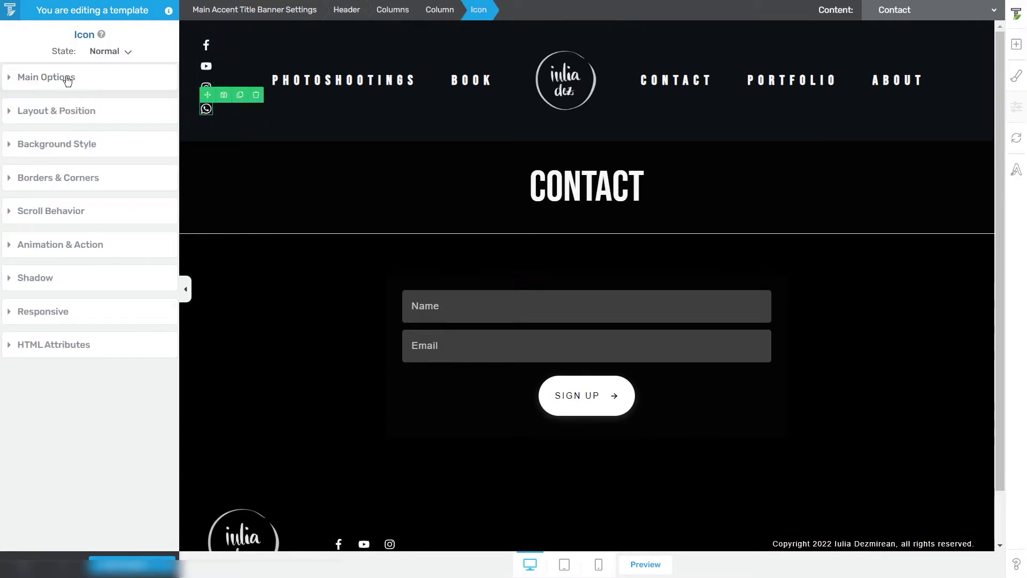
Hide the WhatsApp icon on desktop and tablet so it is visible on Mobile only
click(76, 319)
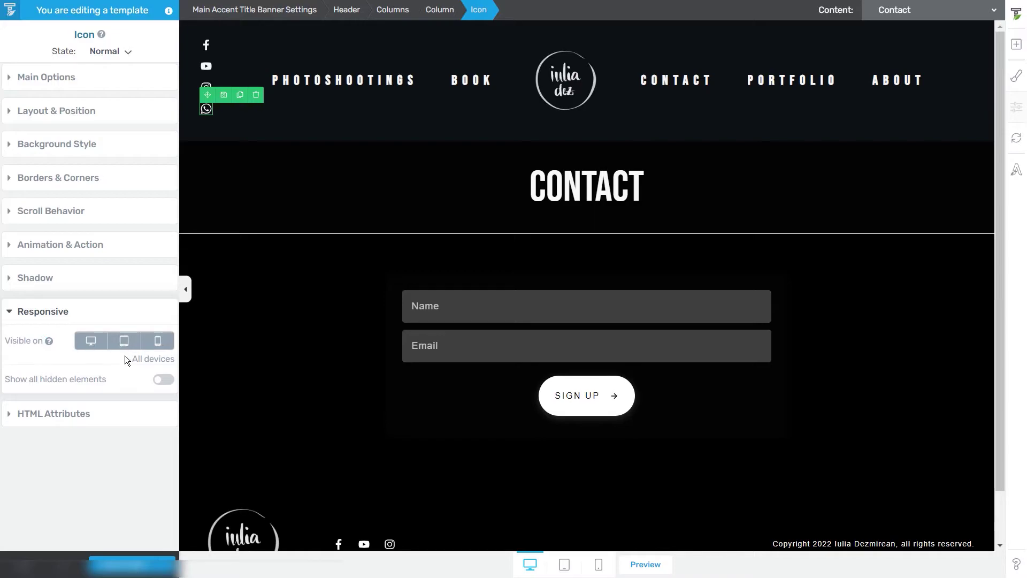
click(90, 347)
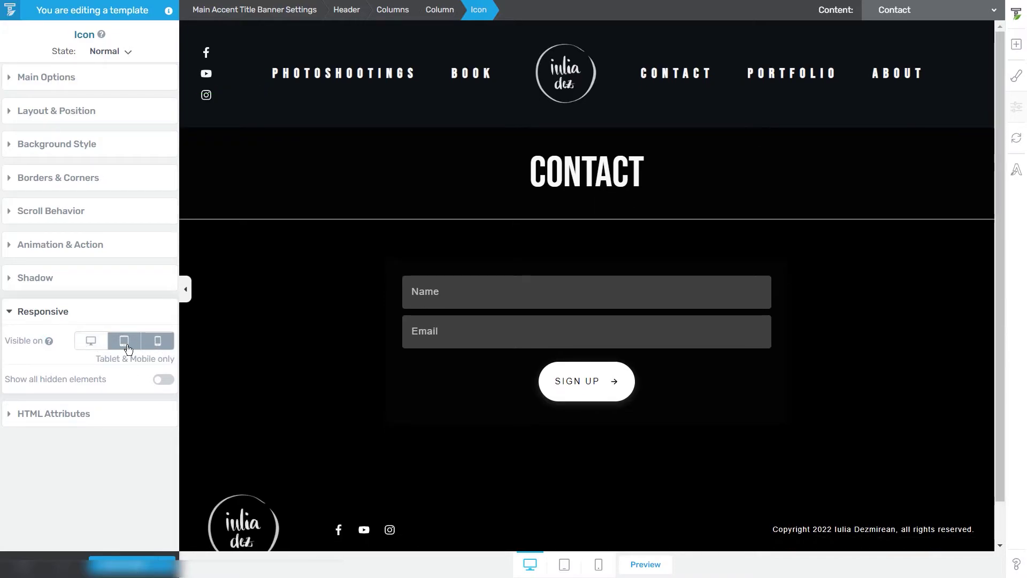
click(128, 348)
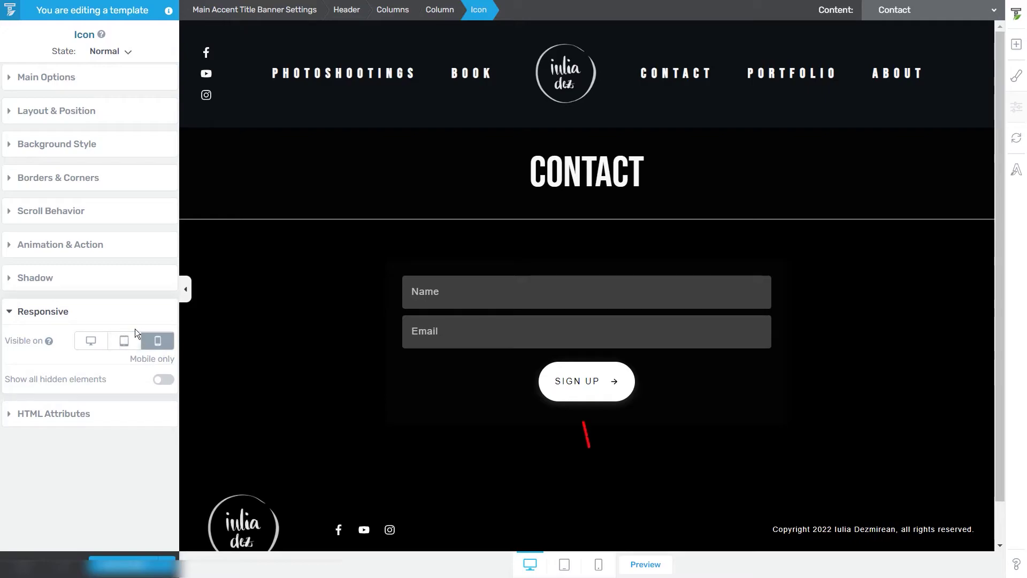
In mobile preview, give the icon a -25 top margin and 100 left margin beside Instagram
click(598, 565)
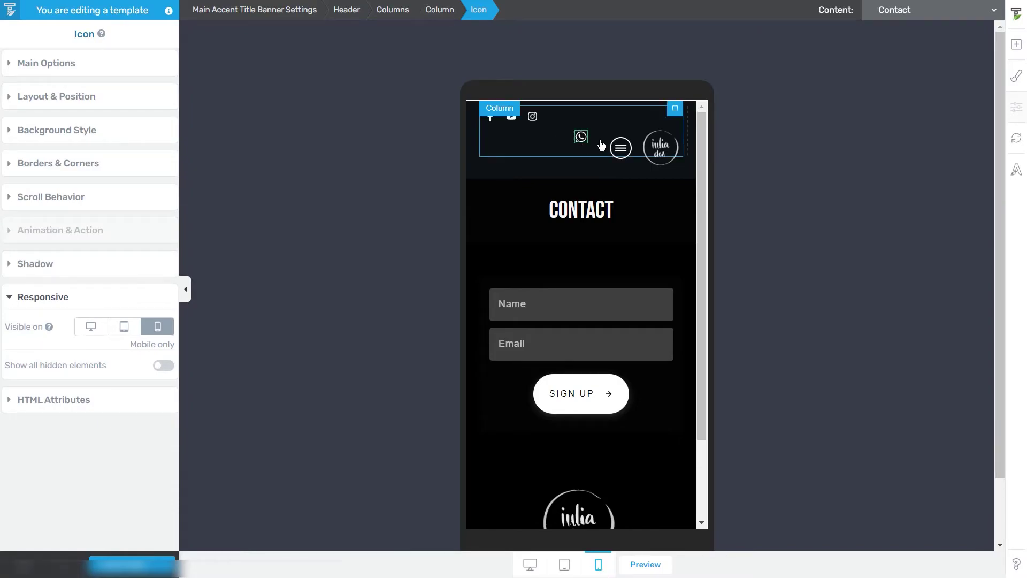
click(57, 96)
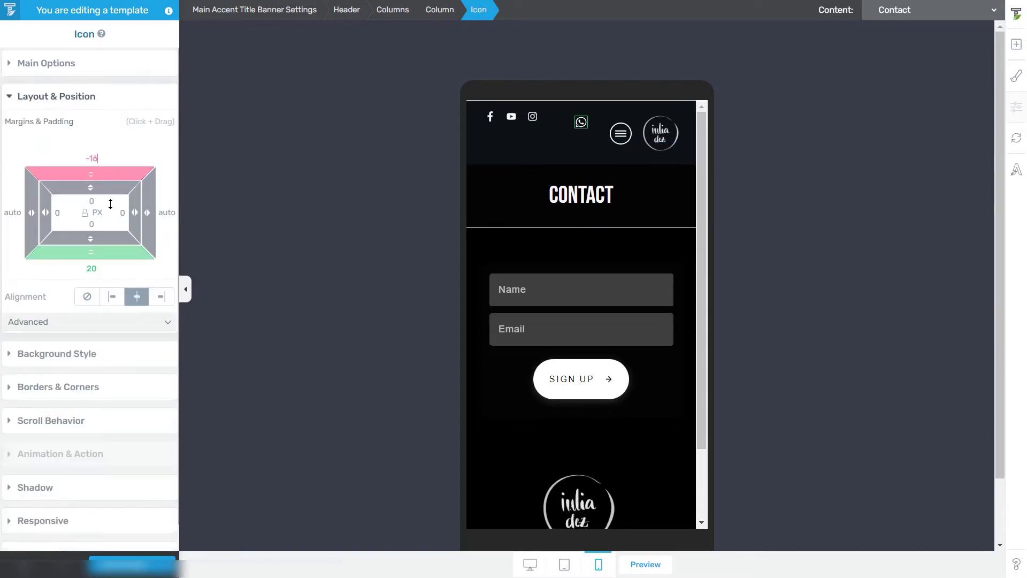
drag(32, 220, 107, 230)
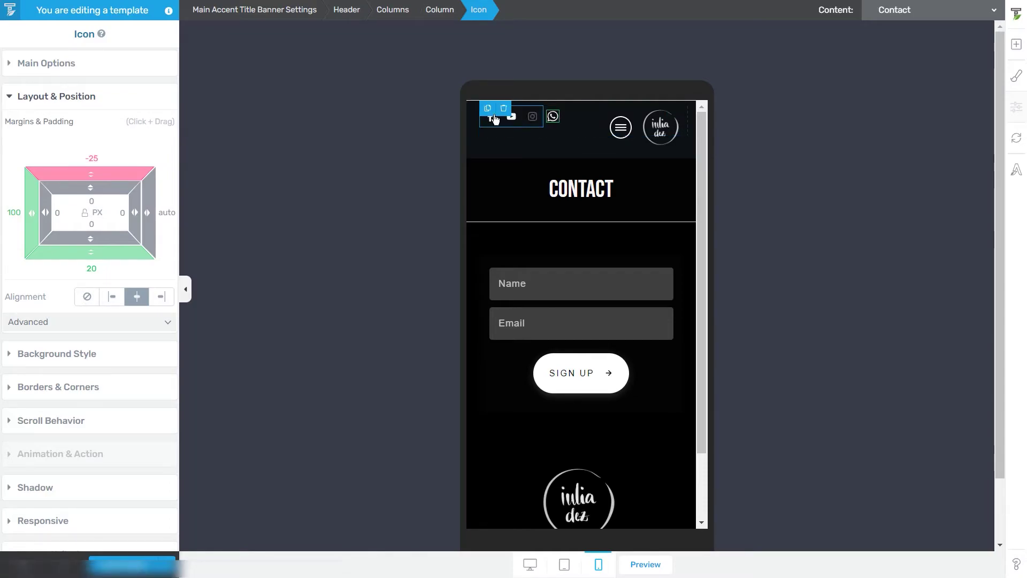
click(44, 64)
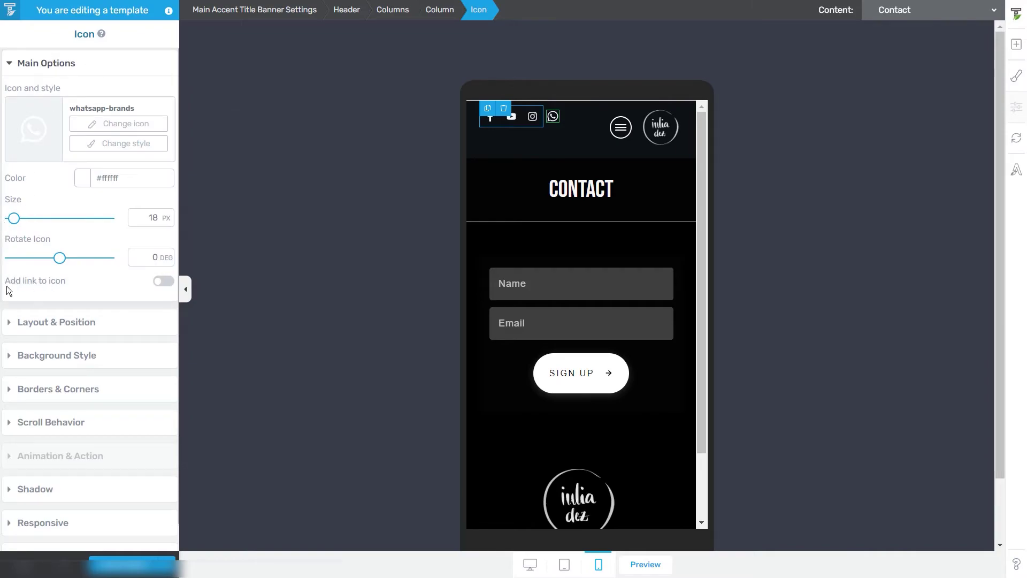
Link the icon to the wa.me chat URL with the business phone number and save the template
click(161, 281)
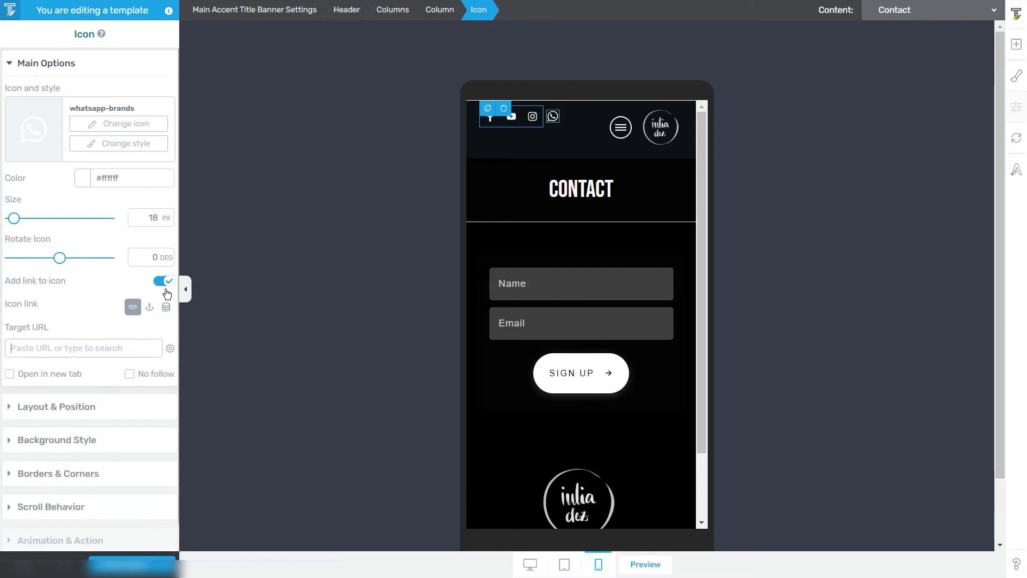
click(33, 345)
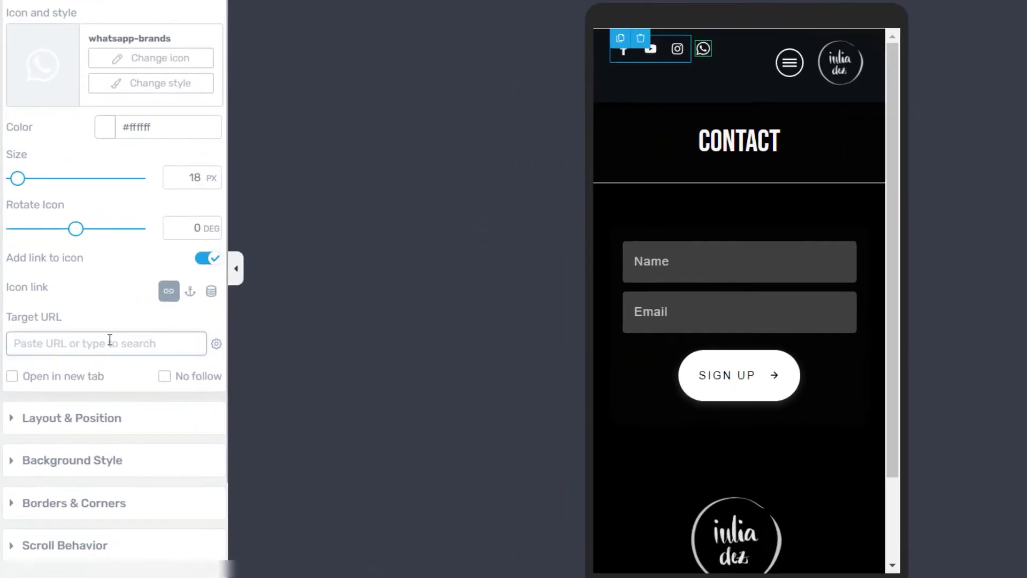
text(https://wa.me/XXXXXXXXXX)
double_click(72, 349)
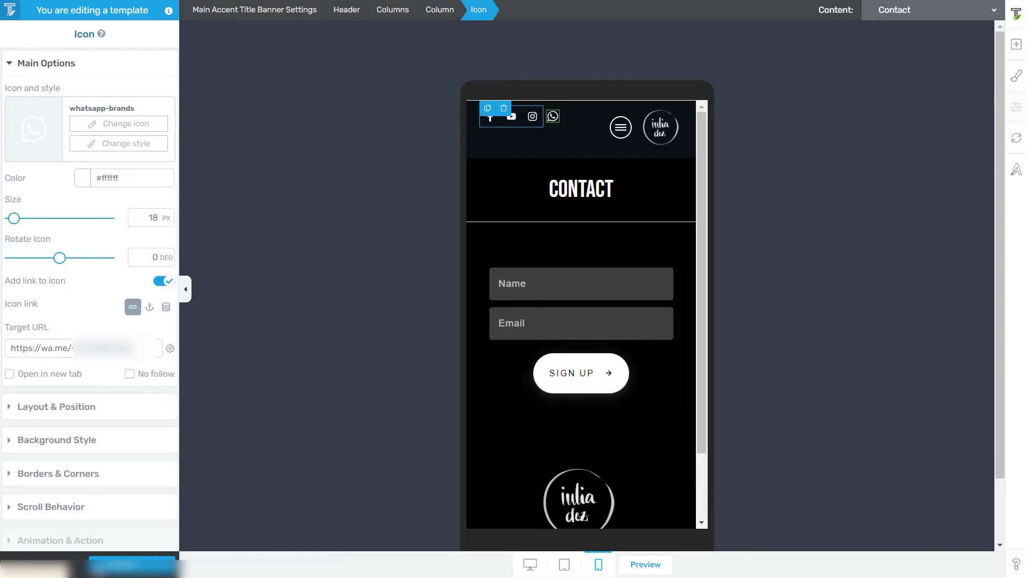
click(132, 564)
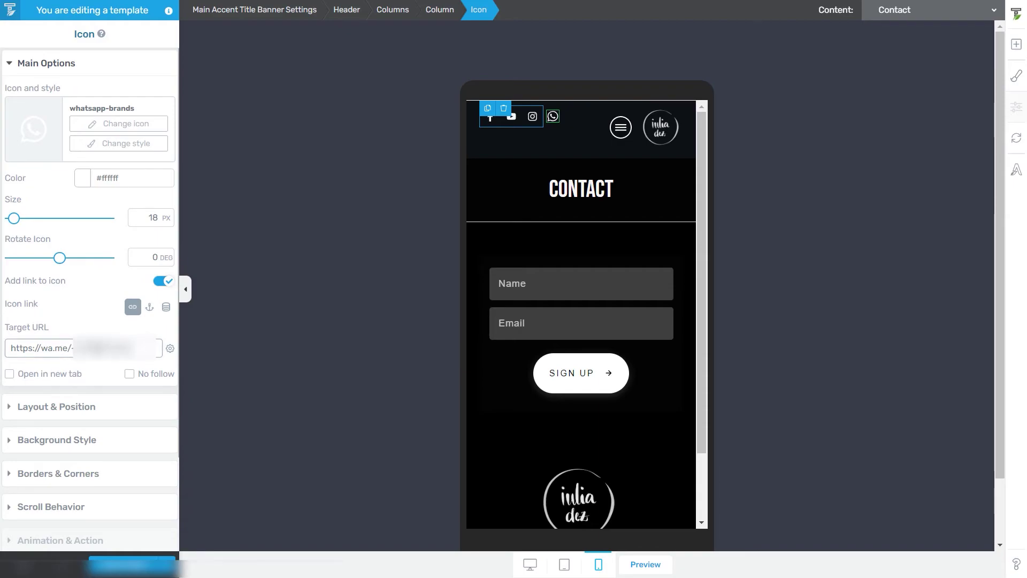
Replace the Target URL with a wa.me link carrying a ?text= sample message
triple_click(69, 347)
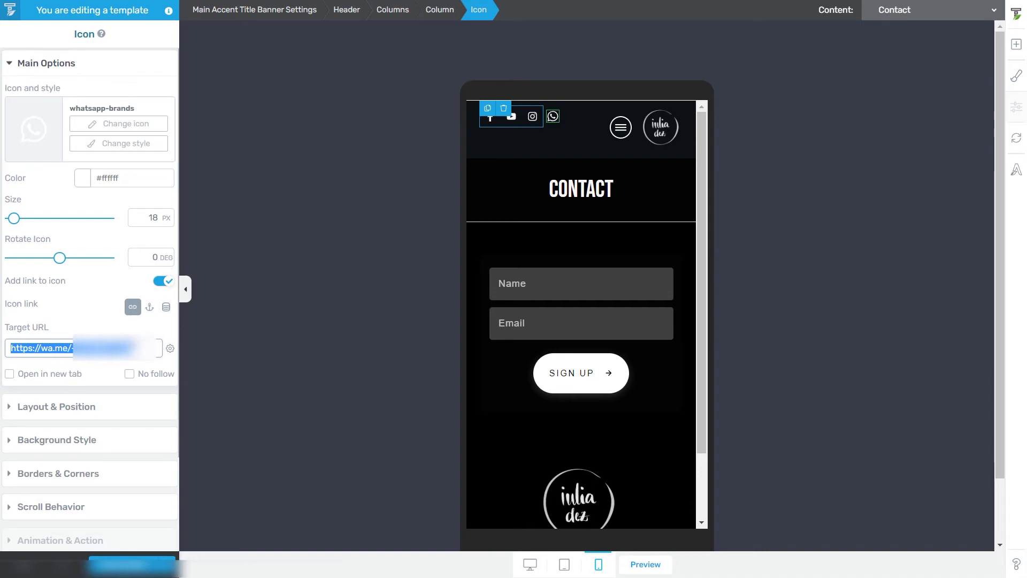
click(162, 345)
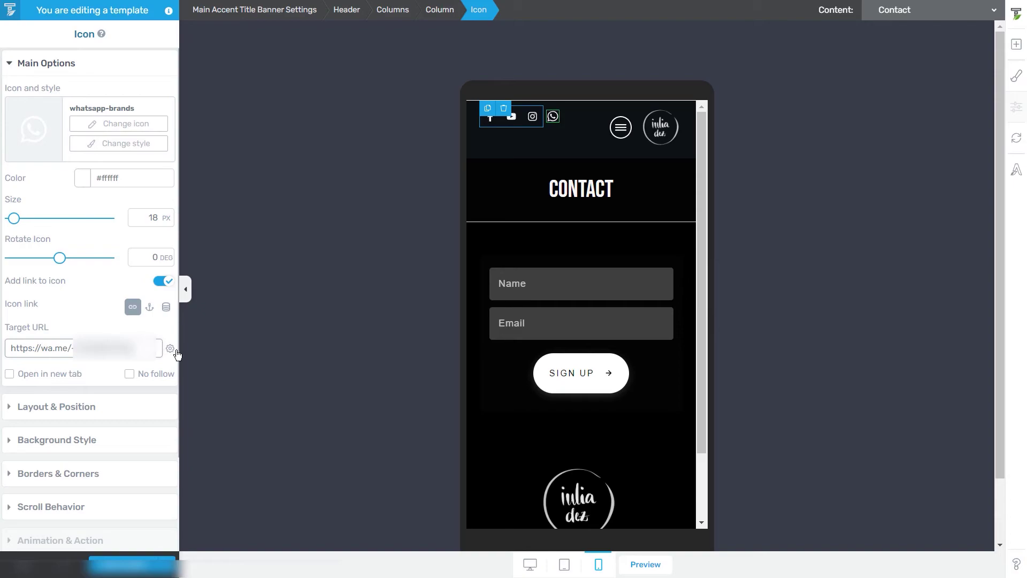
key(F11)
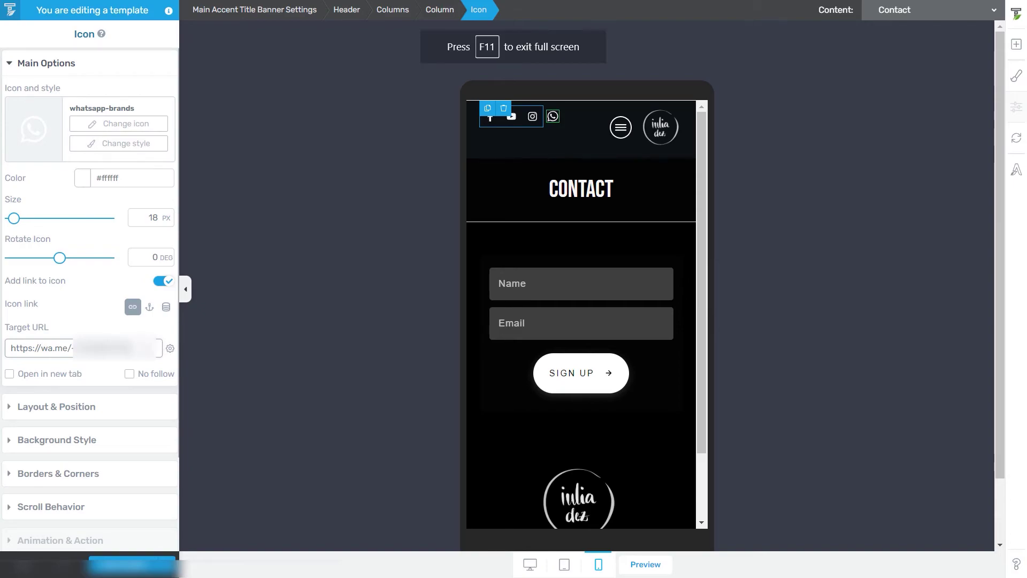
key(End)
key(Left)
key(Left)
key(Left)
key(Left)
key(Left)
key(Left)
key(Left)
key(Left)
key(Left)
key(Left)
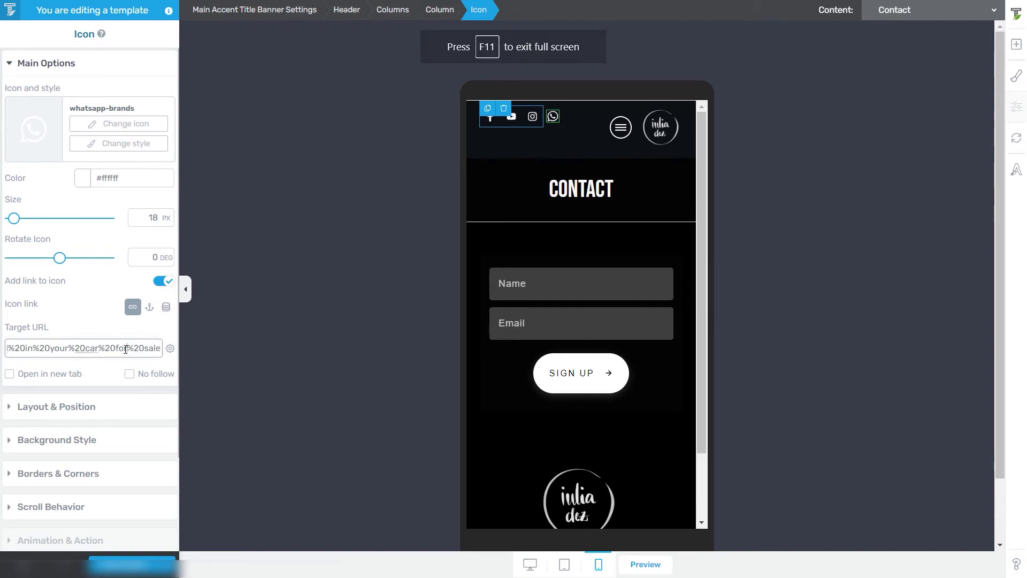
Rewrite the car-for-sale message to read 'I'm interested in a photoshooting'
key(BackSpace)
key(BackSpace)
key(BackSpace)
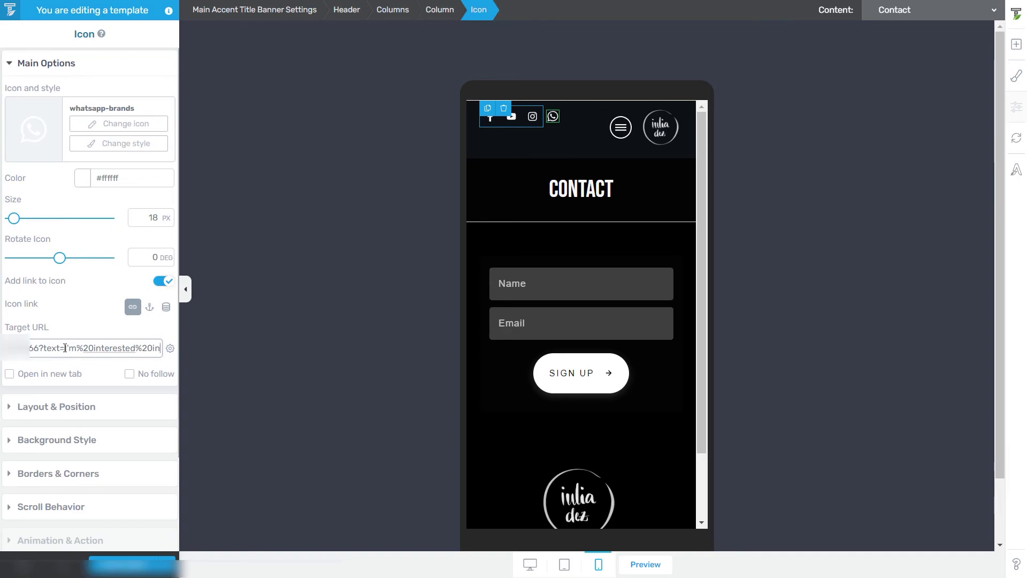
drag(65, 348, 76, 348)
key(Right)
drag(94, 351, 76, 352)
click(117, 351)
key(End)
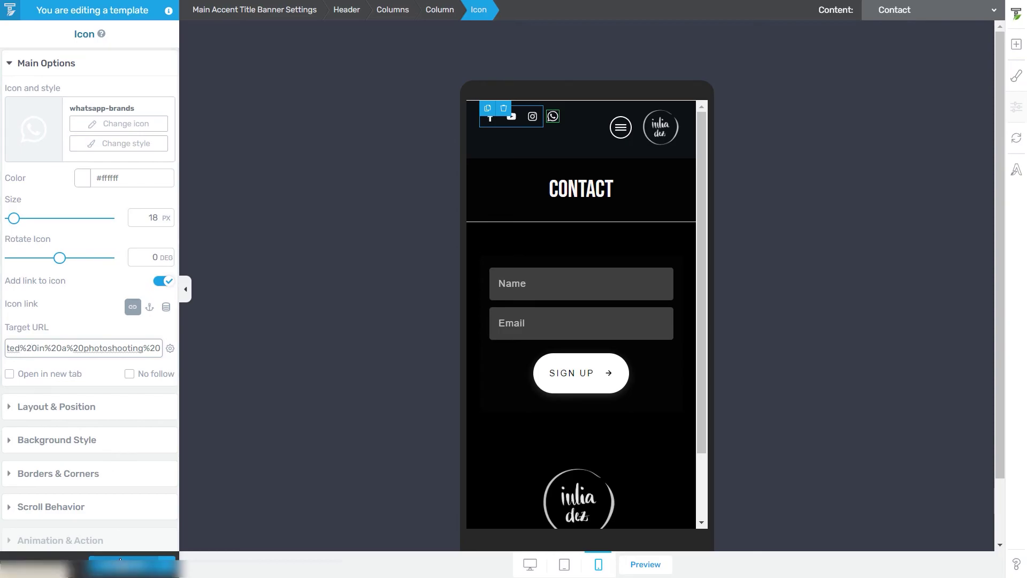